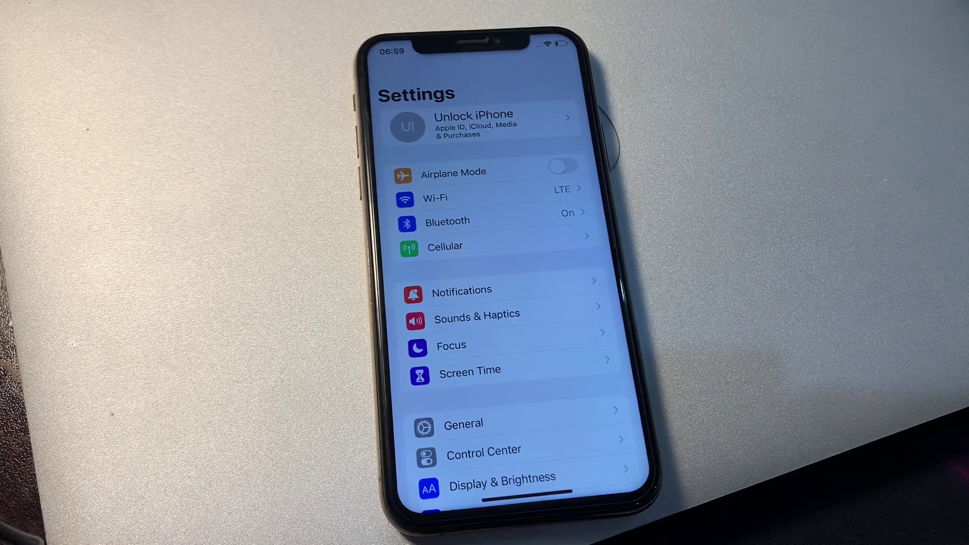
- Open the Apple ID account page in iPhone Settings
{"action": "left_click", "coordinate": [470, 122]}
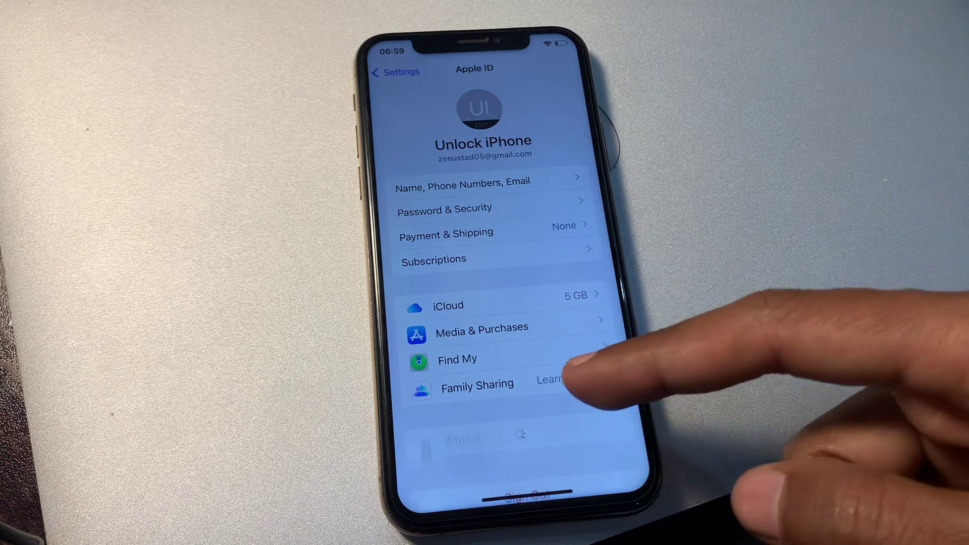
{"action": "scroll", "coordinate": [583, 341], "scroll_direction": "down", "scroll_amount": 3}
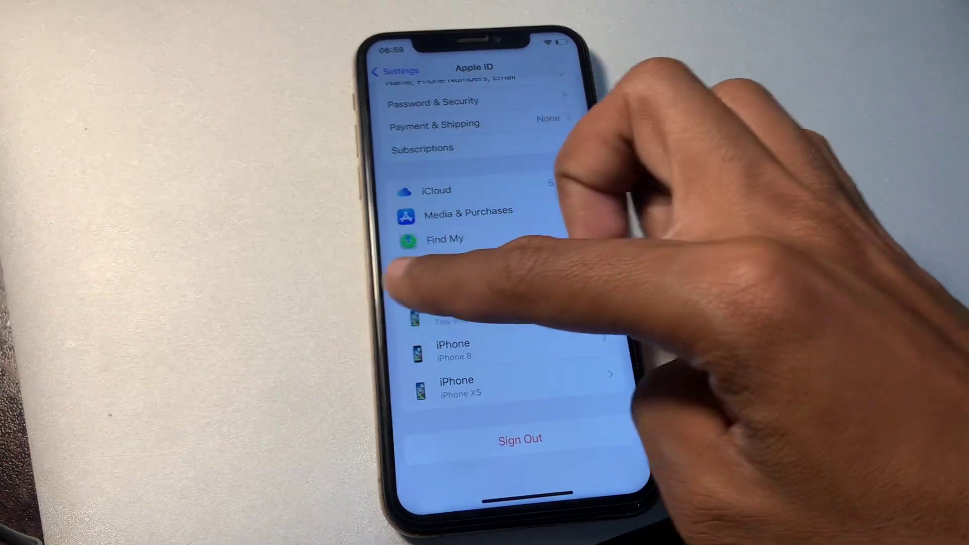
{"action": "left_click_drag", "start_coordinate": [397, 269], "coordinate": [667, 197]}
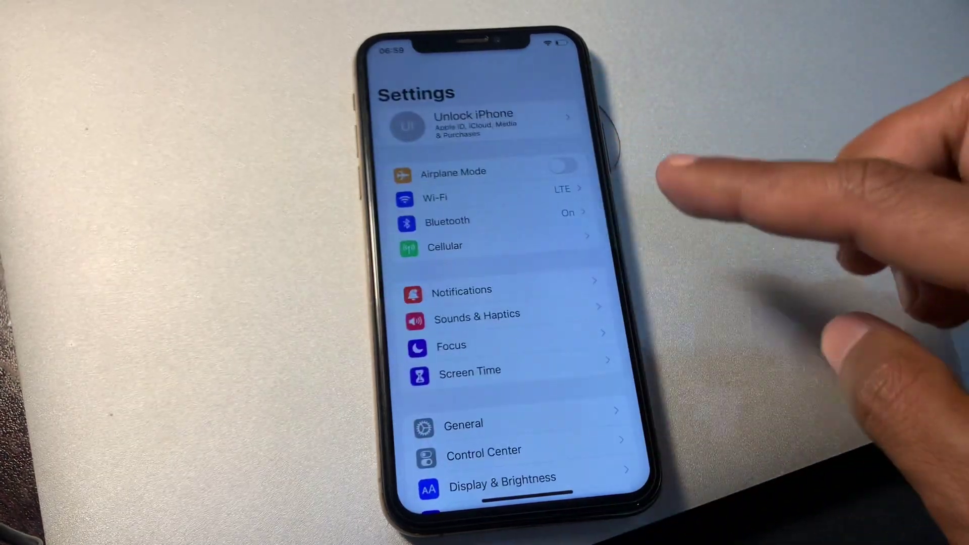
{"action": "left_click", "coordinate": [523, 121]}
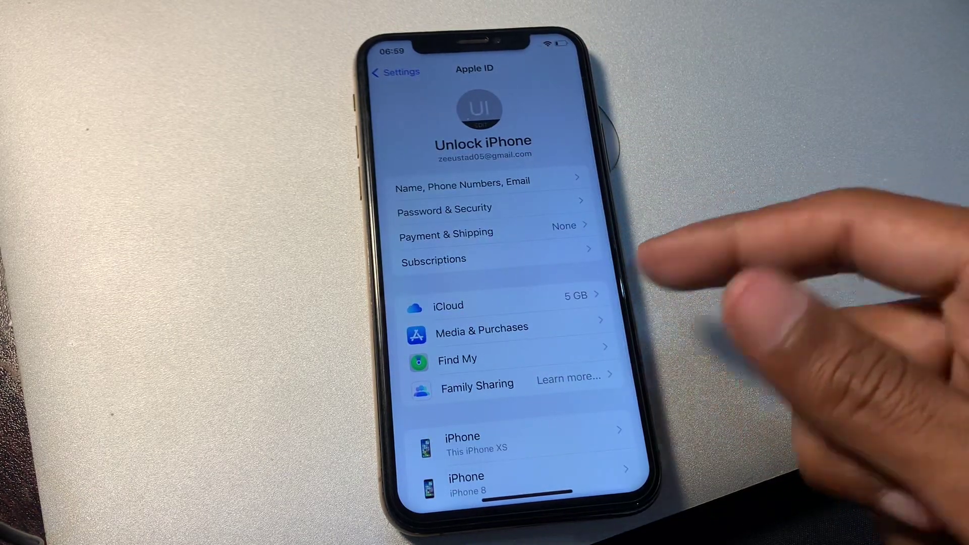
{"action": "scroll", "coordinate": [542, 345], "scroll_direction": "down", "scroll_amount": 3}
- Attempt Sign Out twice, cancel the Find My password prompt, and return to Settings
{"action": "left_click", "coordinate": [520, 438]}
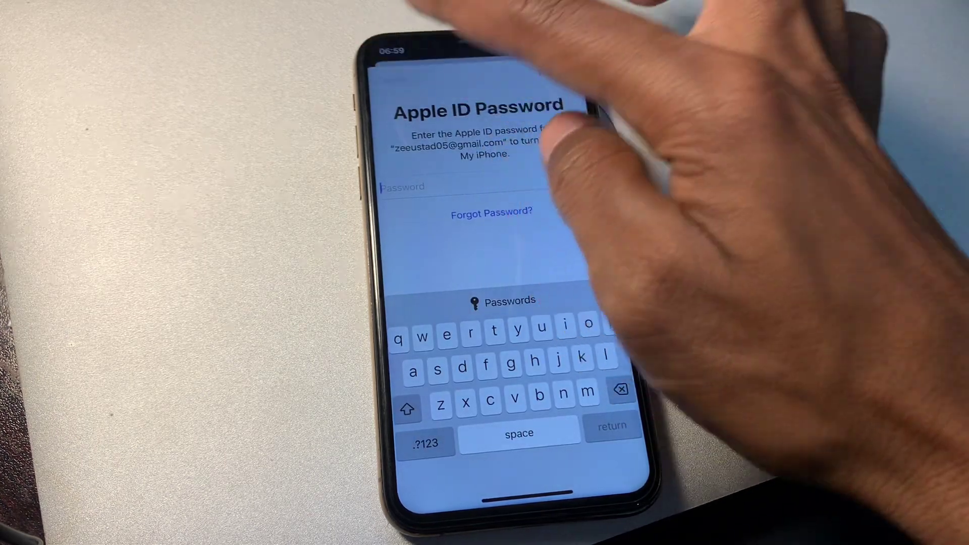
{"action": "left_click", "coordinate": [391, 79]}
{"action": "scroll", "coordinate": [541, 209], "scroll_direction": "up", "scroll_amount": 2}
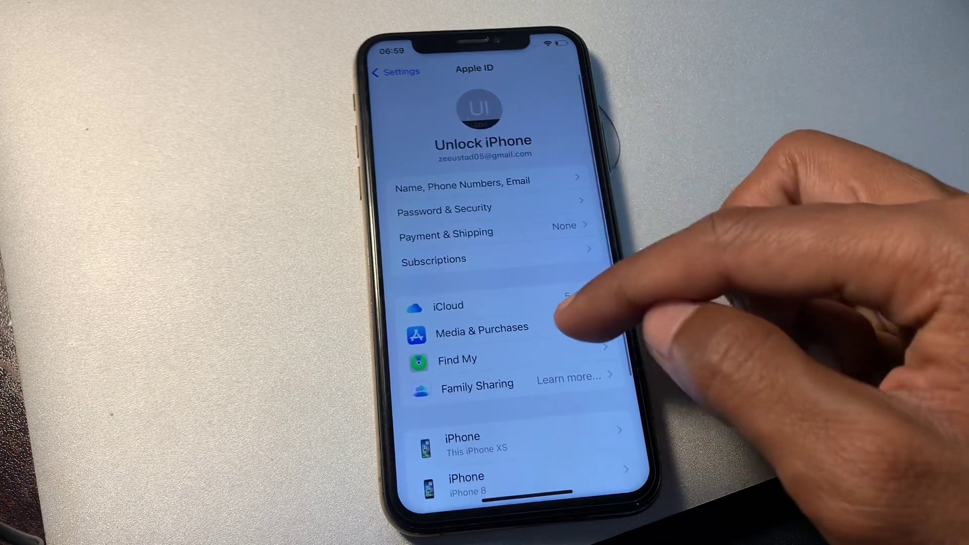
{"action": "scroll", "coordinate": [573, 303], "scroll_direction": "down", "scroll_amount": 3}
{"action": "left_click", "coordinate": [521, 414]}
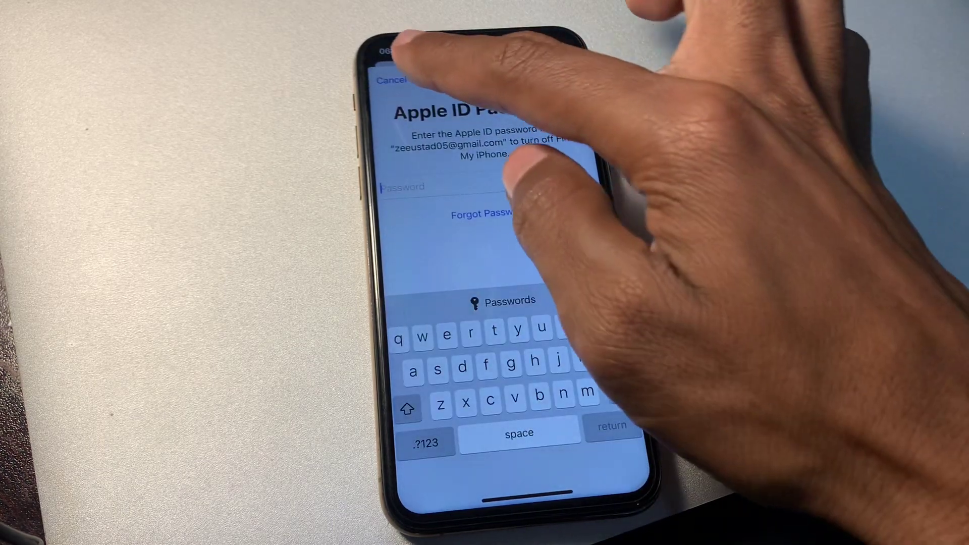
{"action": "left_click", "coordinate": [392, 80]}
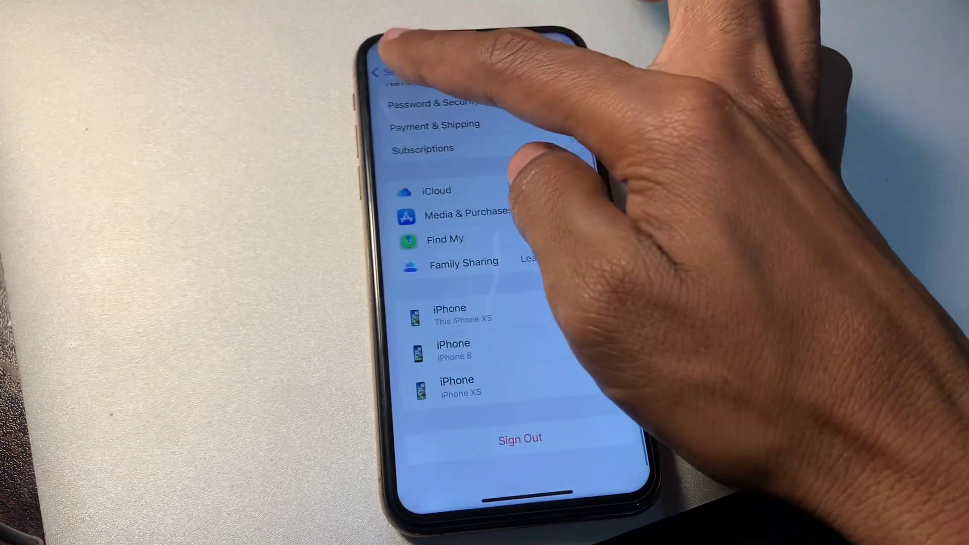
{"action": "left_click", "coordinate": [394, 70]}
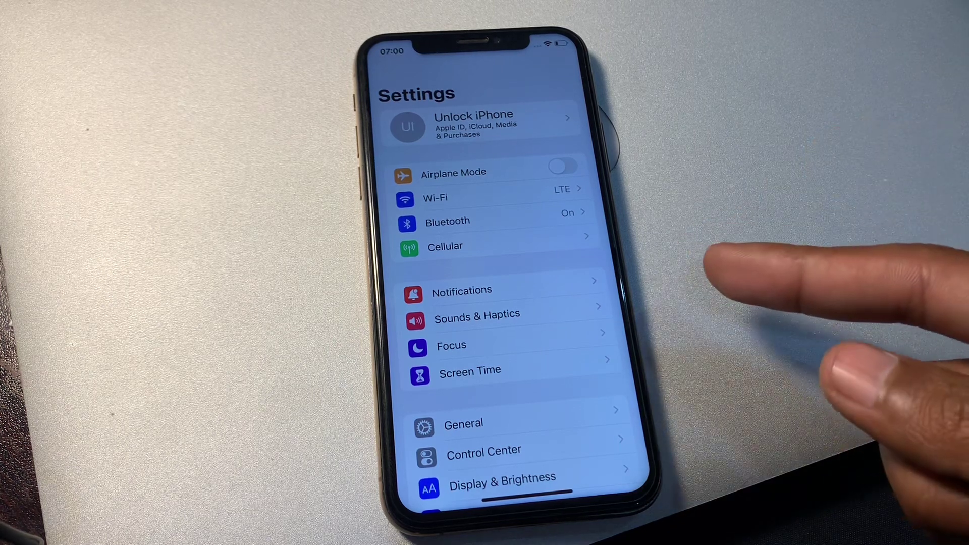
{"action": "left_click_drag", "start_coordinate": [526, 496], "coordinate": [523, 303]}
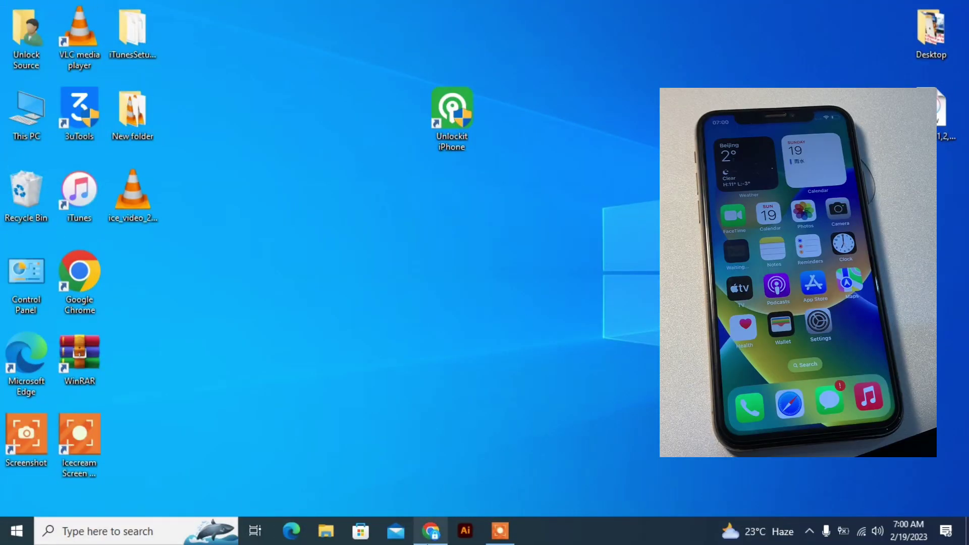
- Download the Unlockit iPhone installer for Windows from the Foneazy page, then minimize Chrome
{"action": "left_click", "coordinate": [431, 531]}
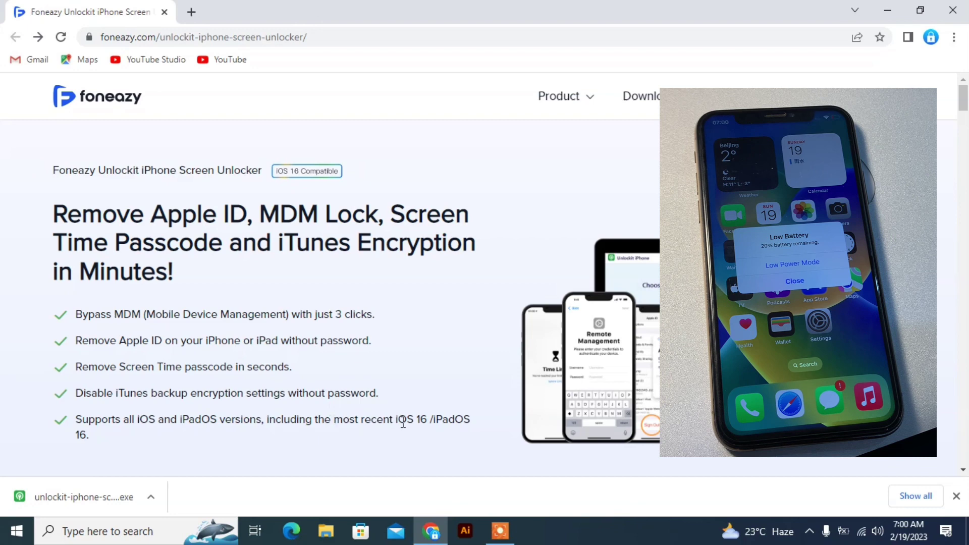
{"action": "scroll", "coordinate": [402, 422], "scroll_direction": "down", "scroll_amount": 4}
{"action": "scroll", "coordinate": [402, 422], "scroll_direction": "down", "scroll_amount": 3}
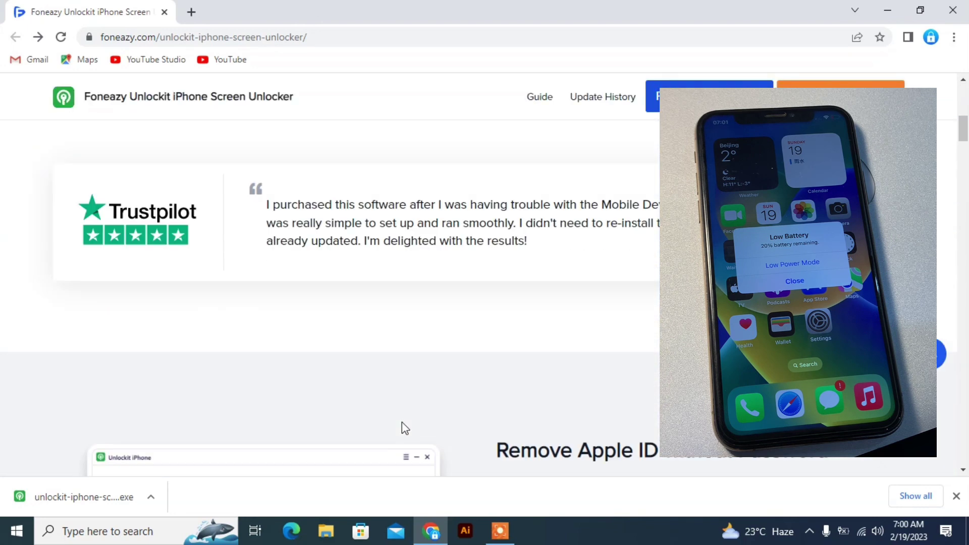
{"action": "scroll", "coordinate": [402, 422], "scroll_direction": "up", "scroll_amount": 7}
{"action": "scroll", "coordinate": [325, 352], "scroll_direction": "down", "scroll_amount": 2}
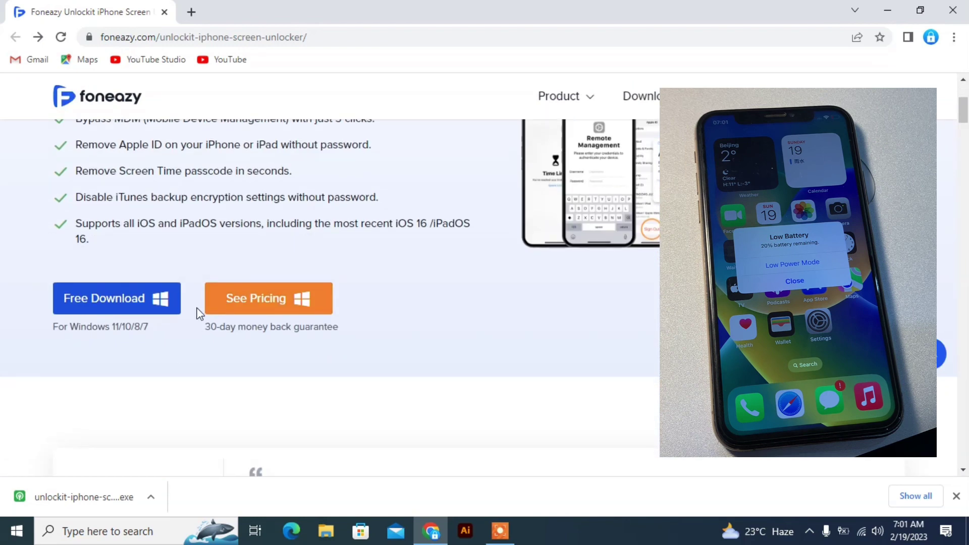
{"action": "scroll", "coordinate": [199, 315], "scroll_direction": "up", "scroll_amount": 2}
{"action": "left_click", "coordinate": [135, 422]}
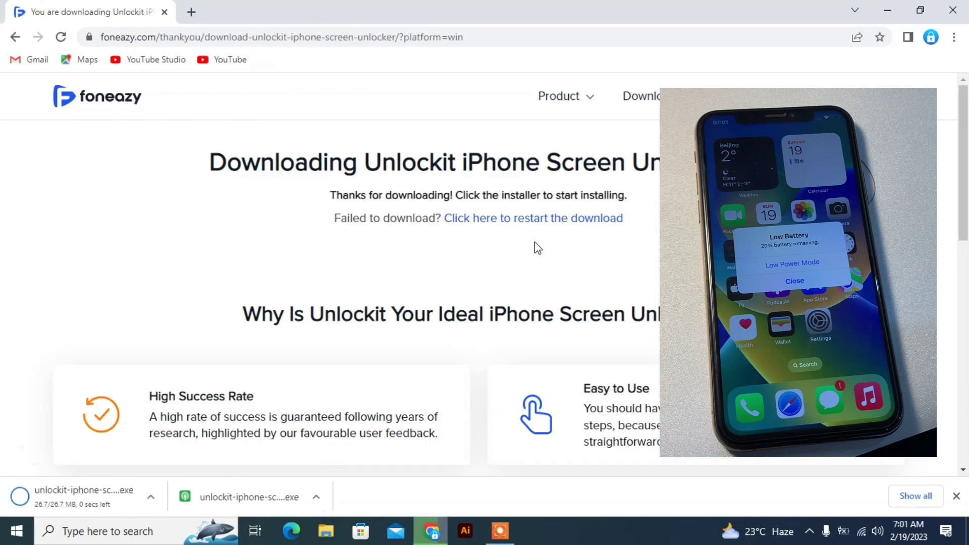
{"action": "left_click", "coordinate": [883, 9]}
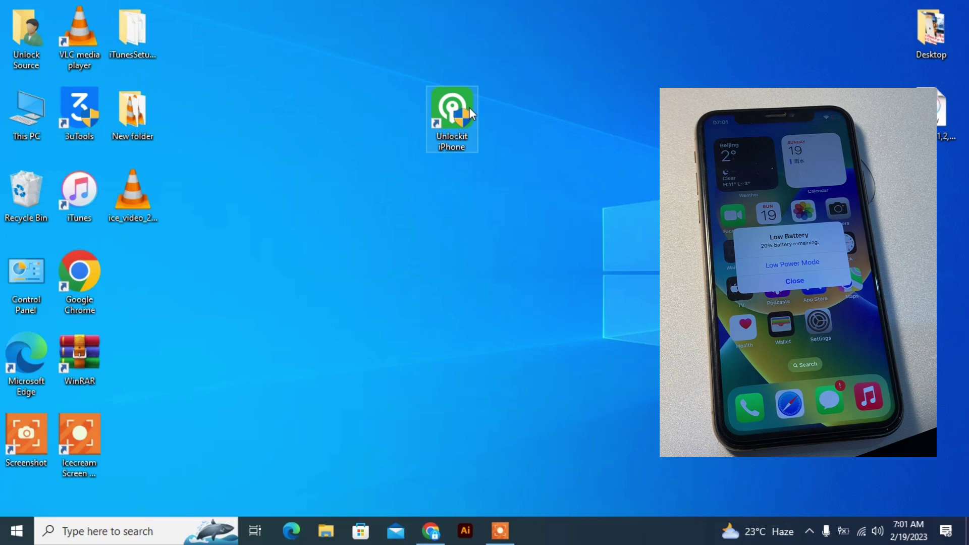
- Launch Unlockit iPhone, start Remove Apple ID mode, and confirm screen passcode and Two-Factor Authentication
{"action": "double_click", "coordinate": [467, 114]}
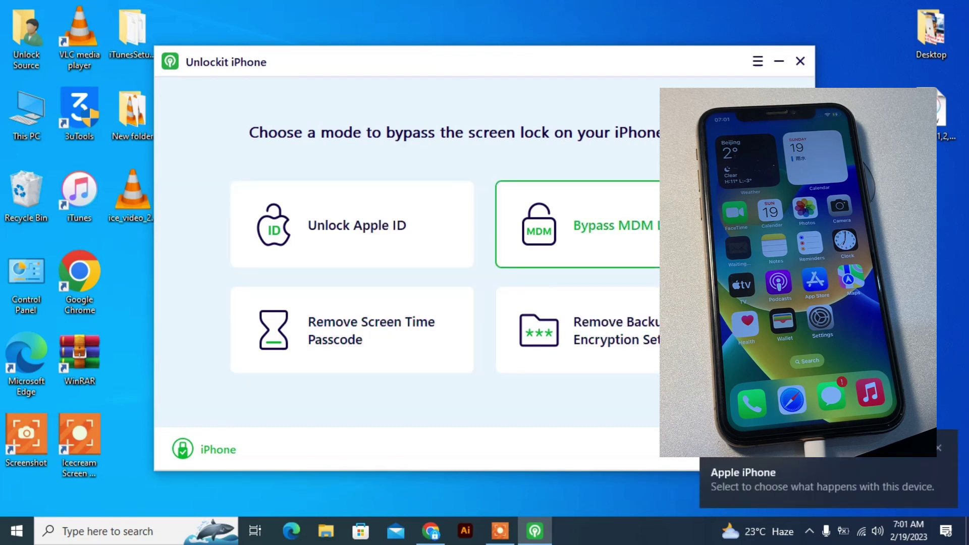
{"action": "left_click", "coordinate": [382, 221]}
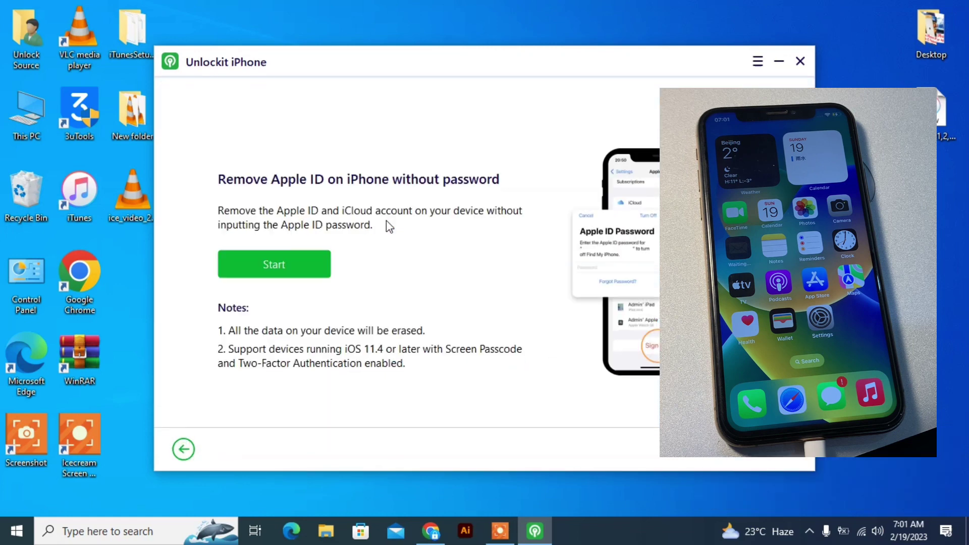
{"action": "left_click", "coordinate": [278, 266]}
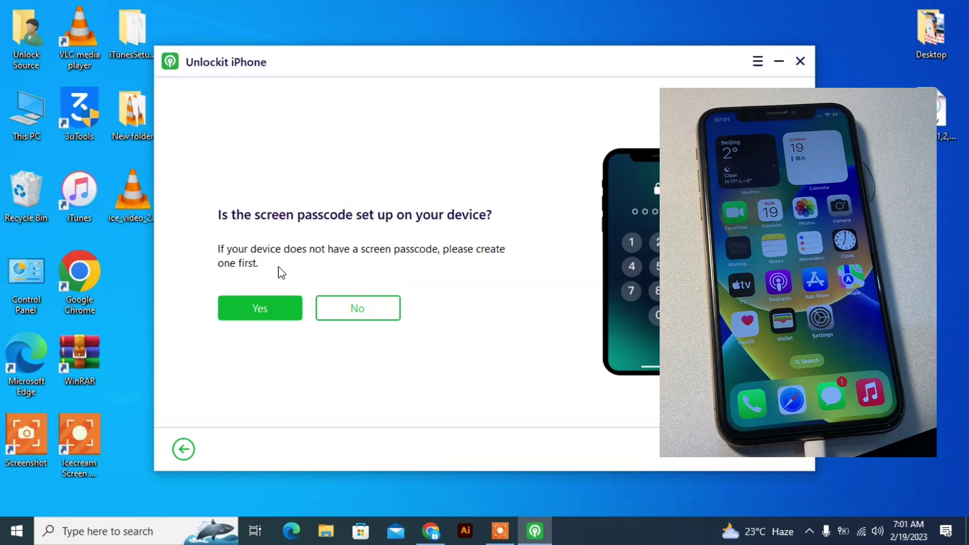
{"action": "left_click", "coordinate": [273, 308]}
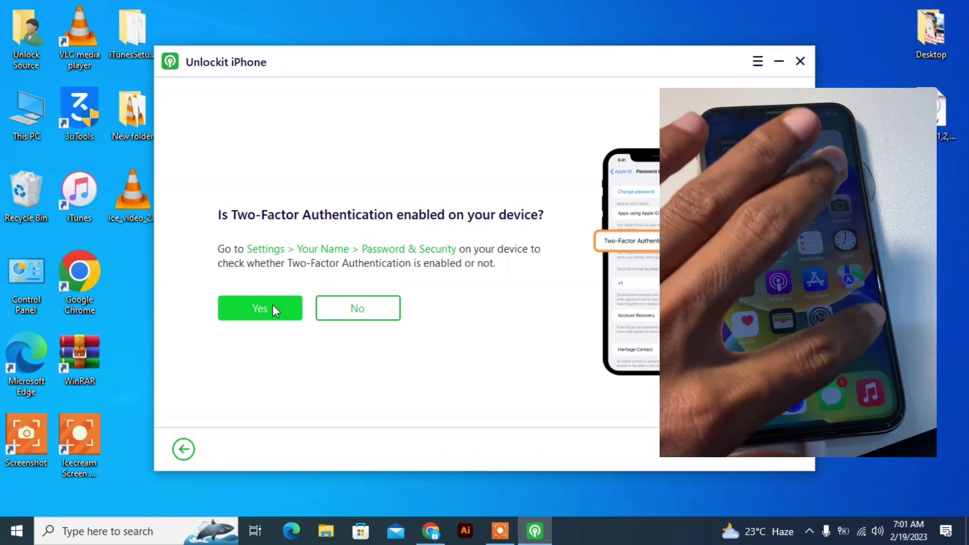
{"action": "left_click", "coordinate": [273, 309]}
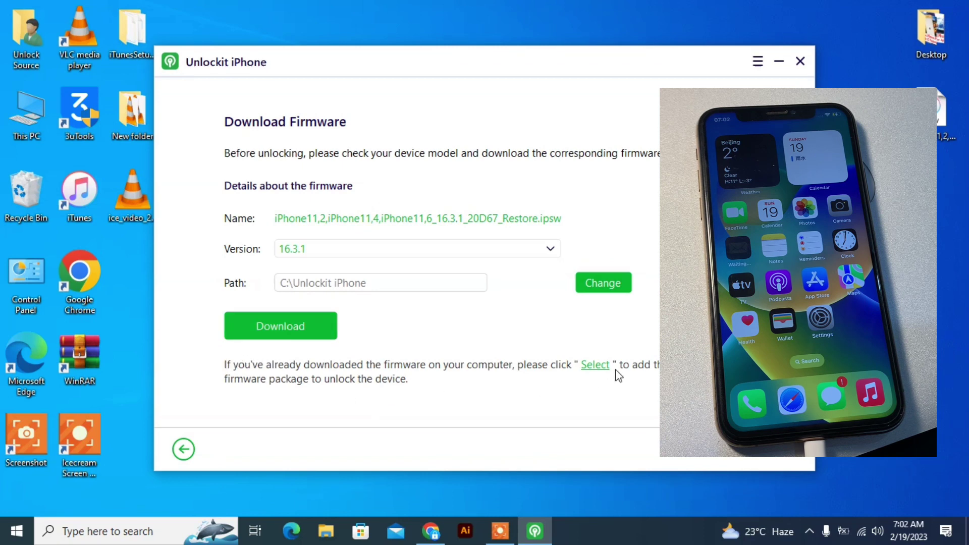
- Download the iPhone 16.3.1 firmware and run the Apple ID removal
{"action": "left_click", "coordinate": [308, 321]}
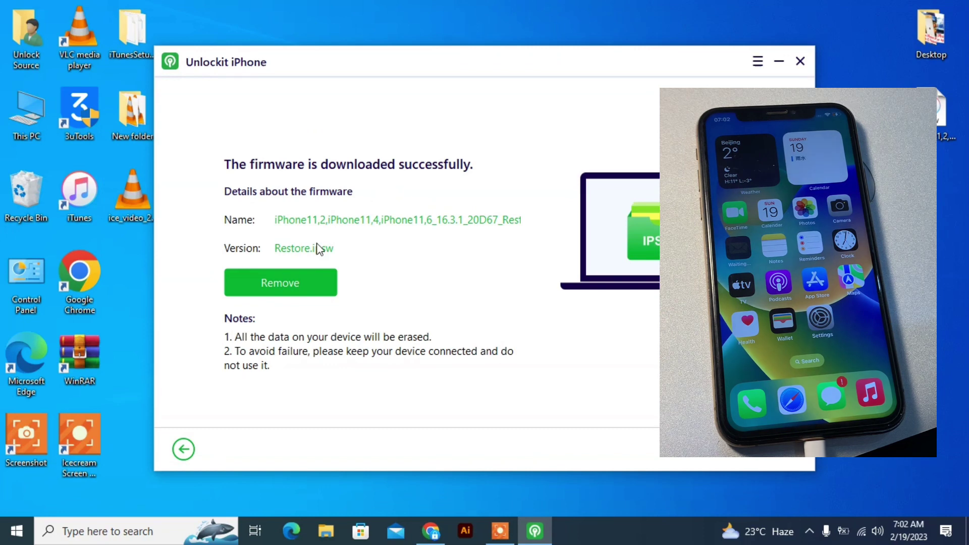
{"action": "left_click", "coordinate": [281, 283]}
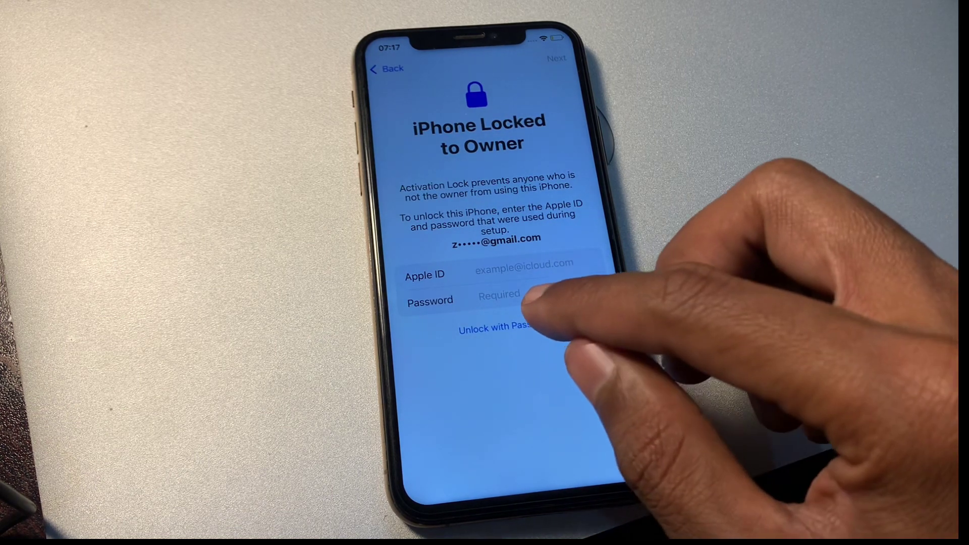
- Pass Activation Lock with Unlock with Passcode and the device's previous six-digit passcode
{"action": "left_click", "coordinate": [507, 323]}
{"action": "left_click", "coordinate": [496, 235]}
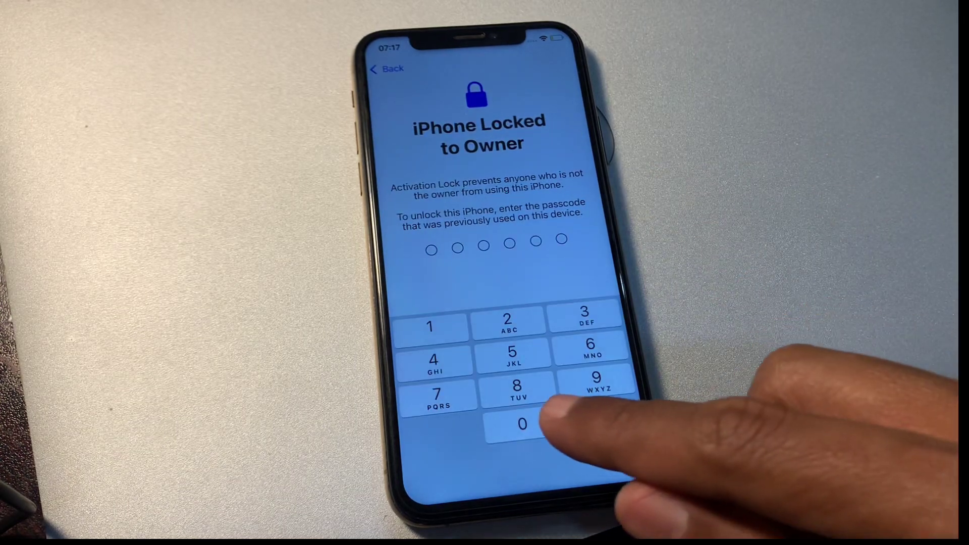
{"action": "left_click", "coordinate": [519, 424]}
{"action": "left_click", "coordinate": [519, 424]}
{"action": "left_click", "coordinate": [519, 424]}
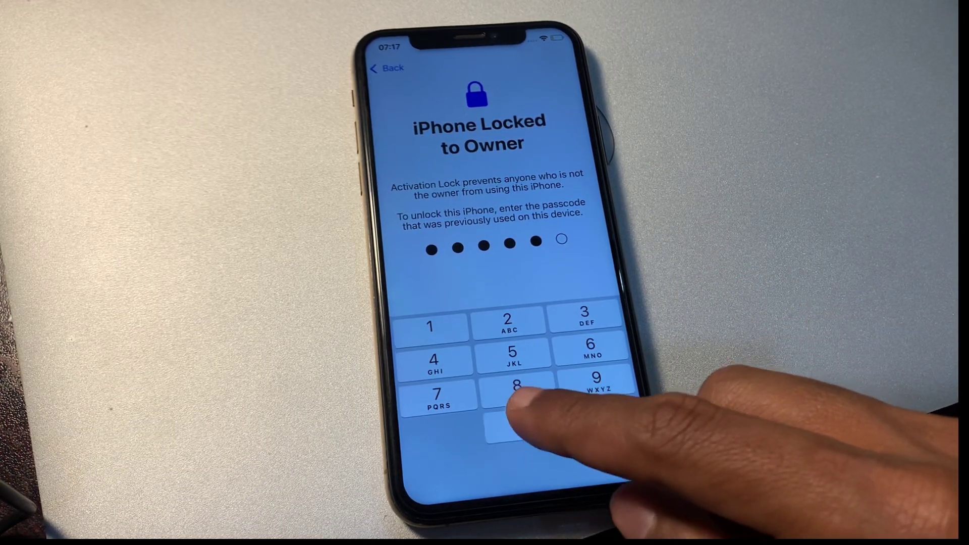
{"action": "left_click", "coordinate": [519, 424]}
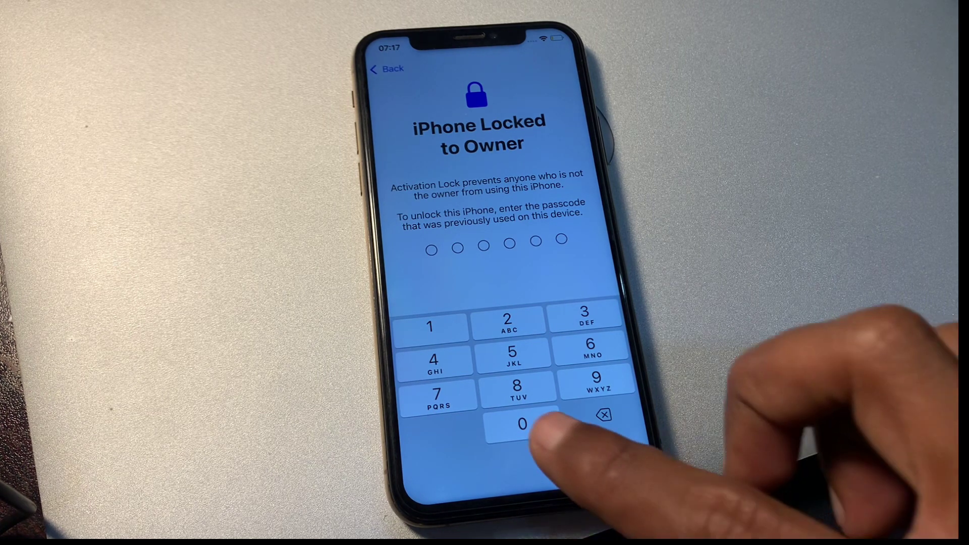
{"action": "type", "text": "000000"}
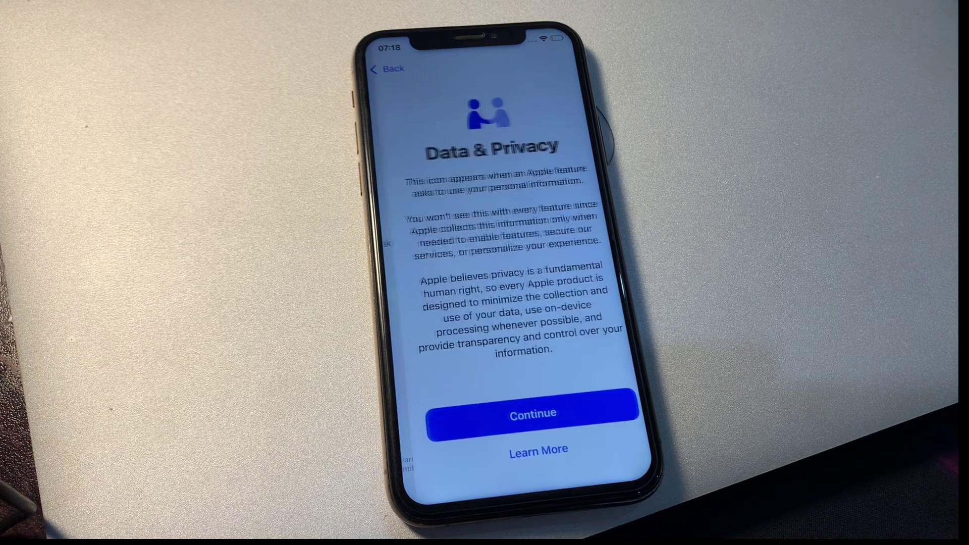
- Continue past Data & Privacy and Face ID, and choose Don't Use Passcode
{"action": "left_click", "coordinate": [521, 415]}
{"action": "left_click", "coordinate": [521, 453]}
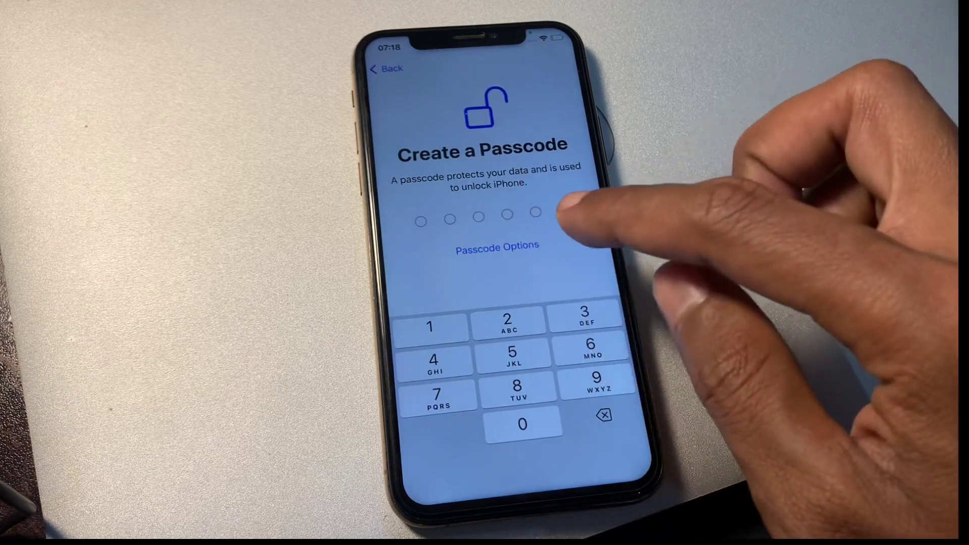
{"action": "left_click", "coordinate": [497, 246]}
{"action": "left_click", "coordinate": [496, 409]}
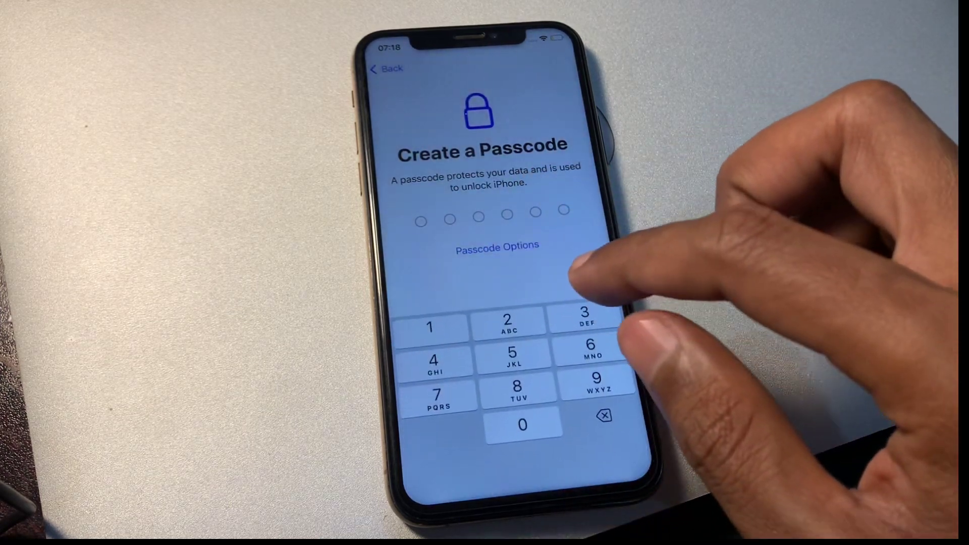
{"action": "left_click", "coordinate": [492, 299]}
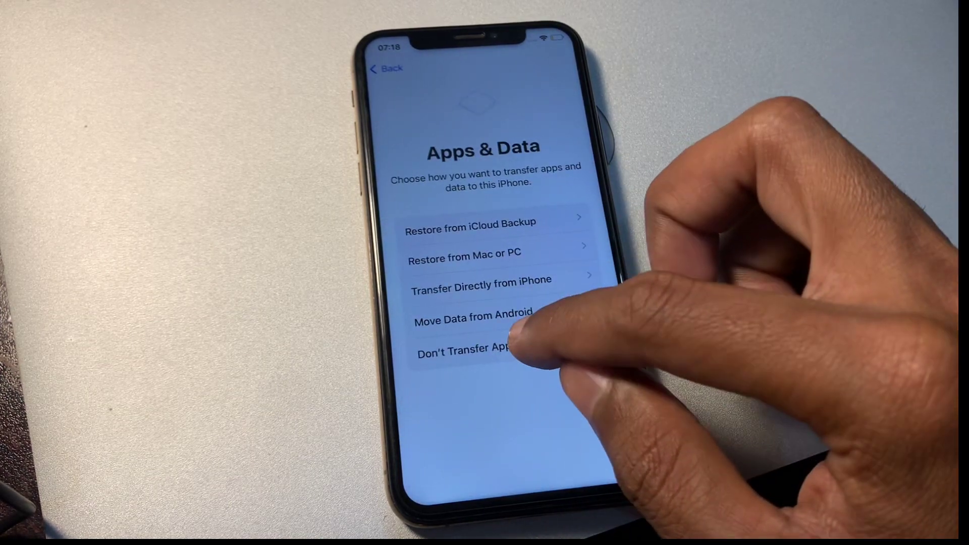
- Skip app transfer and Apple ID sign-in, dismiss the no SIM warning, and finish setup
{"action": "left_click", "coordinate": [520, 348]}
{"action": "left_click", "coordinate": [561, 209]}
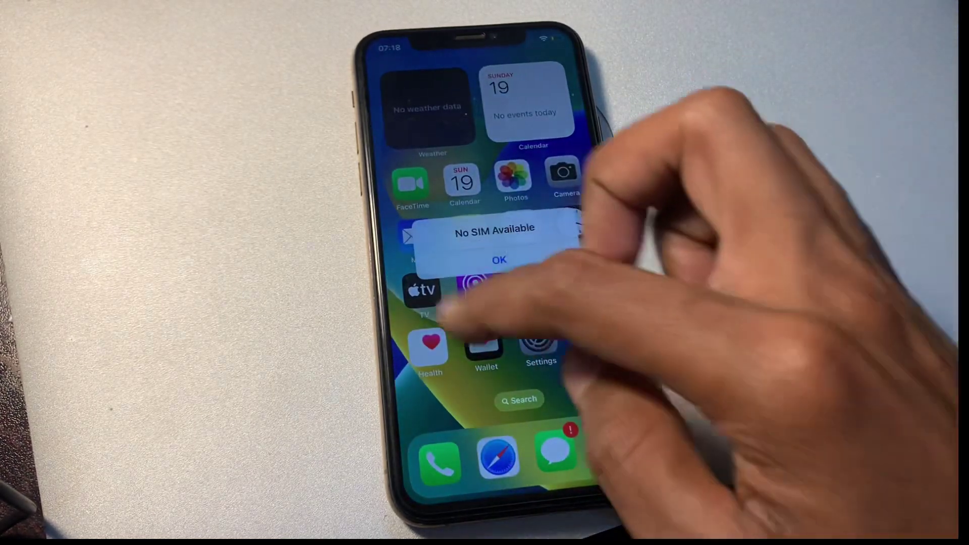
{"action": "left_click", "coordinate": [496, 258]}
{"action": "left_click_drag", "start_coordinate": [599, 303], "coordinate": [485, 265]}
- Cancel the Sign in to your iPhone sheet, view General > About, and return home
{"action": "left_click", "coordinate": [538, 340]}
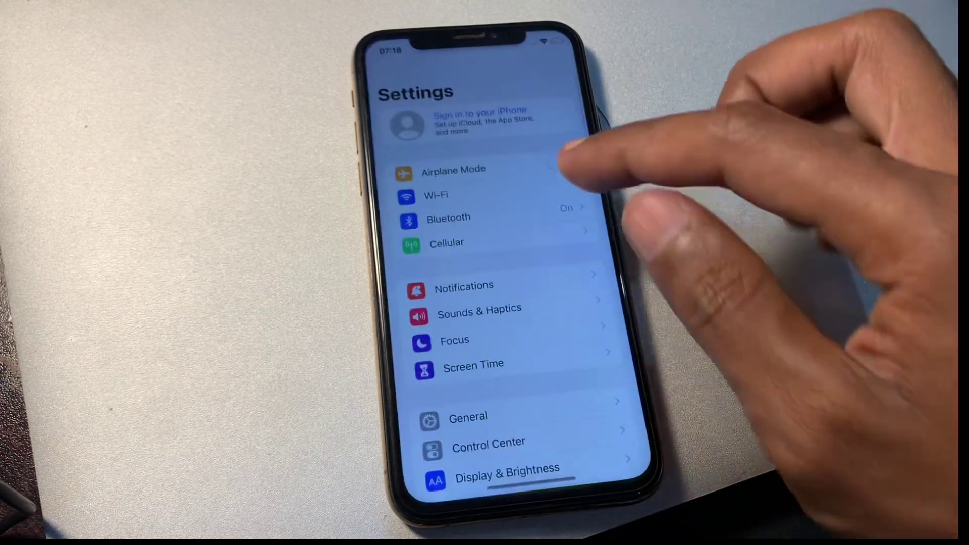
{"action": "left_click", "coordinate": [470, 117]}
{"action": "left_click", "coordinate": [390, 68]}
{"action": "scroll", "coordinate": [493, 318], "scroll_direction": "down", "scroll_amount": 5}
{"action": "left_click", "coordinate": [439, 226]}
{"action": "left_click", "coordinate": [424, 102]}
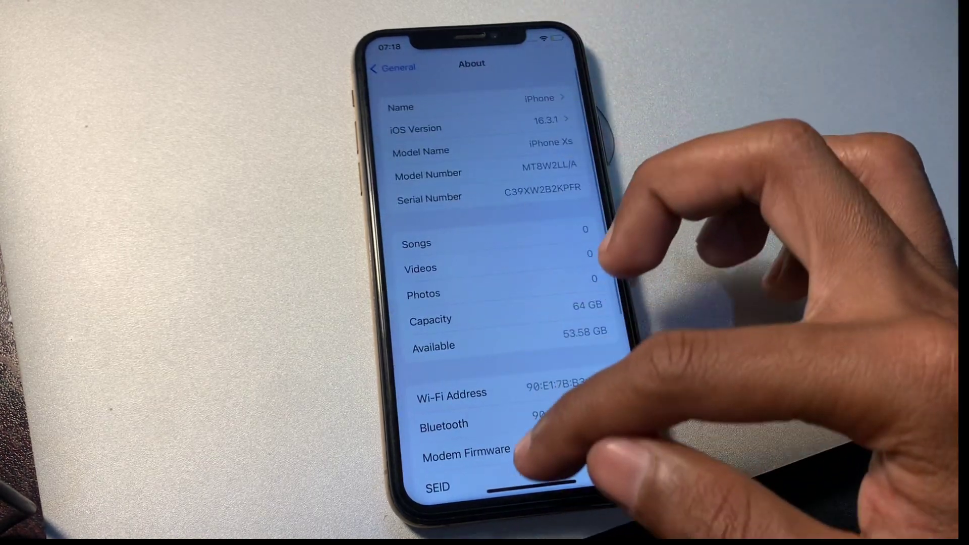
{"action": "left_click_drag", "start_coordinate": [530, 484], "coordinate": [530, 318]}
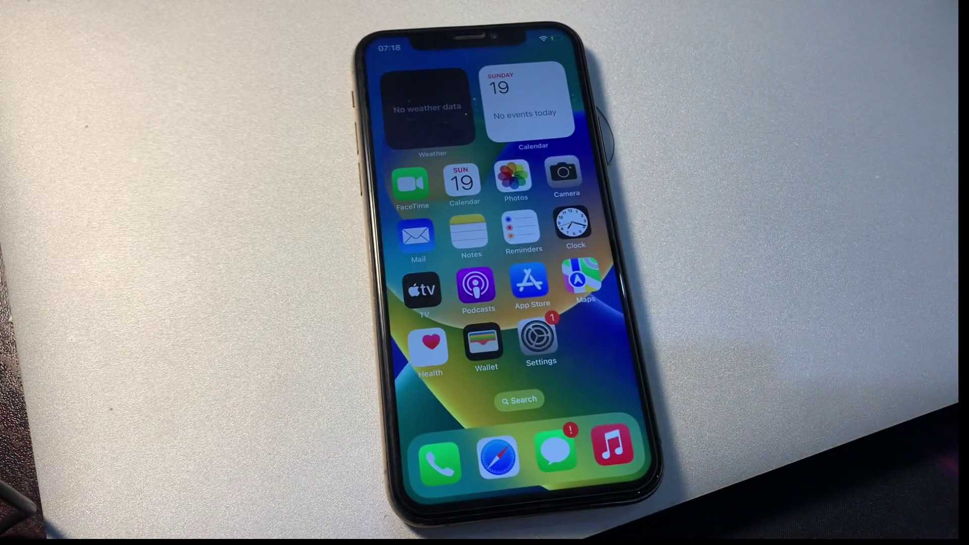